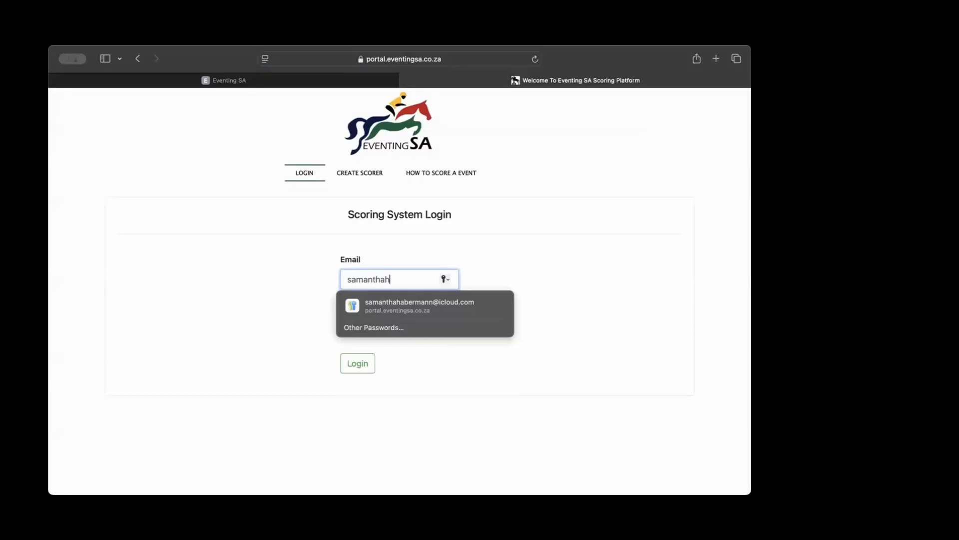
- Log in to the scoring system with the account e-mail and password
type("icloud.com")
left_click(271, 327)
left_click(352, 323)
type("•••••••")
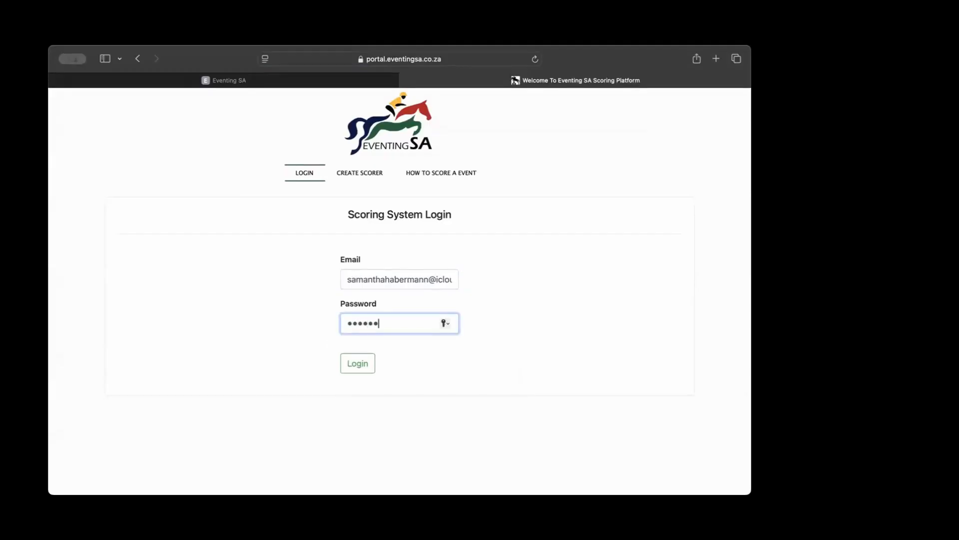
left_click(342, 363)
left_click(392, 333)
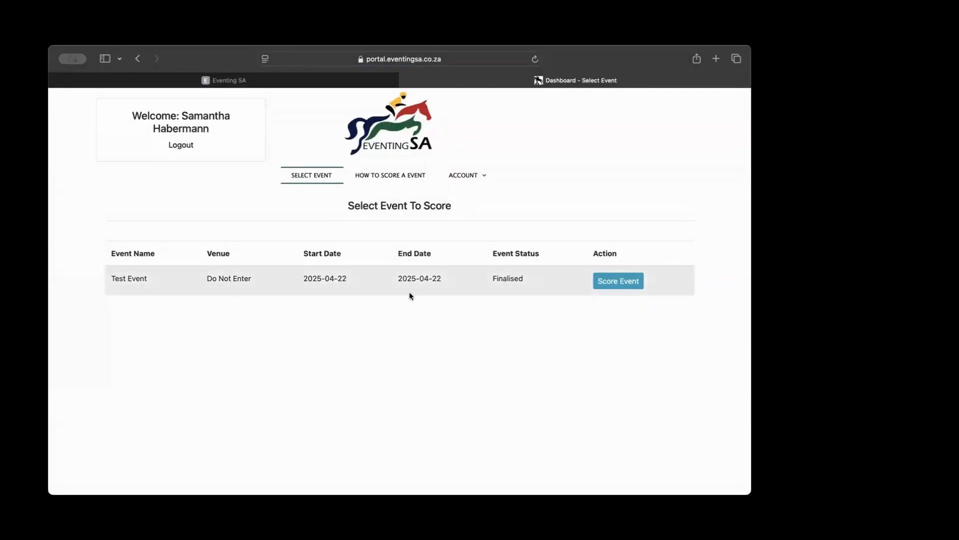
- Open dressage scoring for Test Event's Ev75 Pony & Primary School class with the dressage test out of 170
left_click(613, 281)
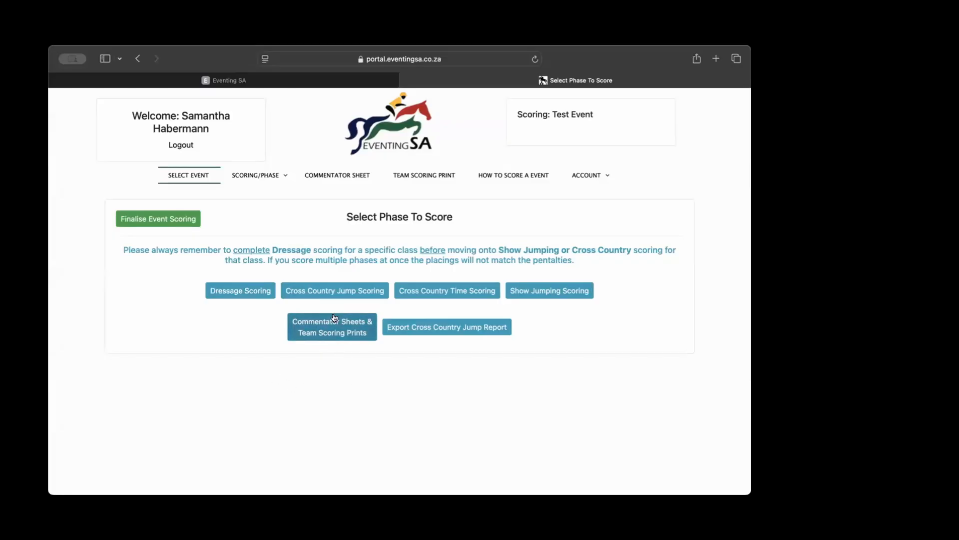
left_click(232, 290)
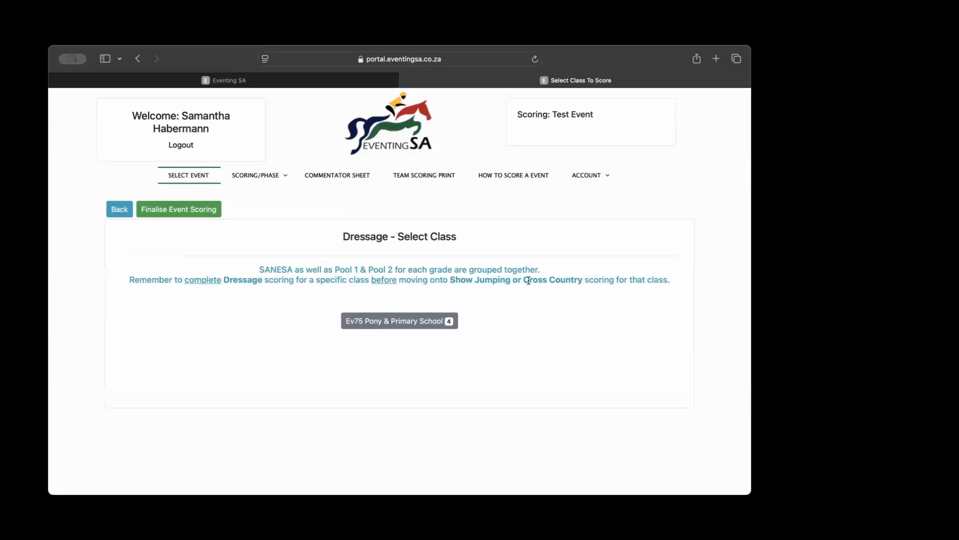
left_click(403, 321)
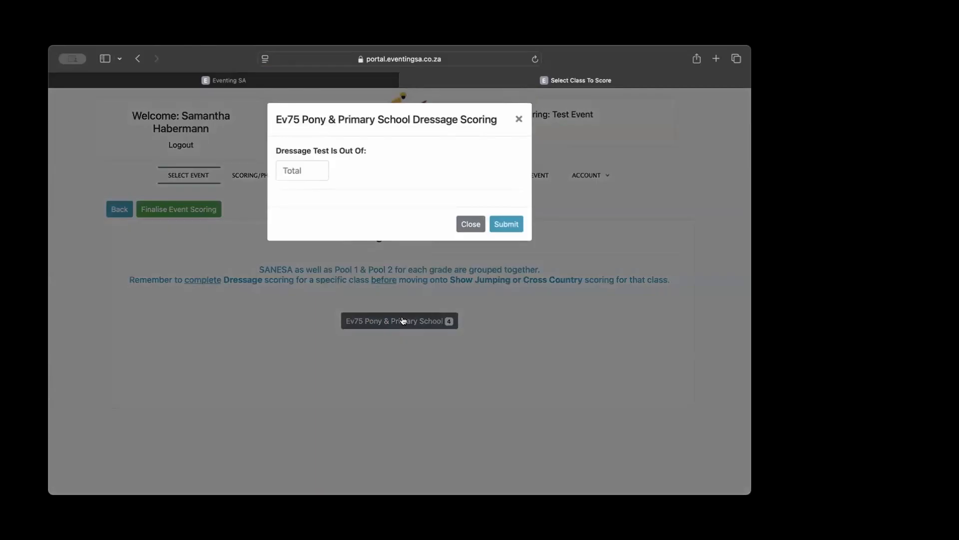
left_click(302, 169)
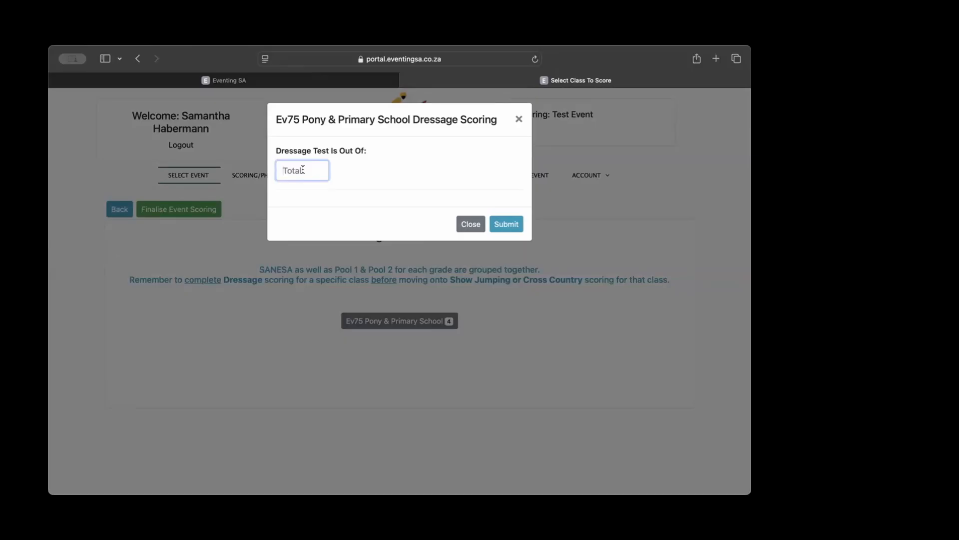
type("170")
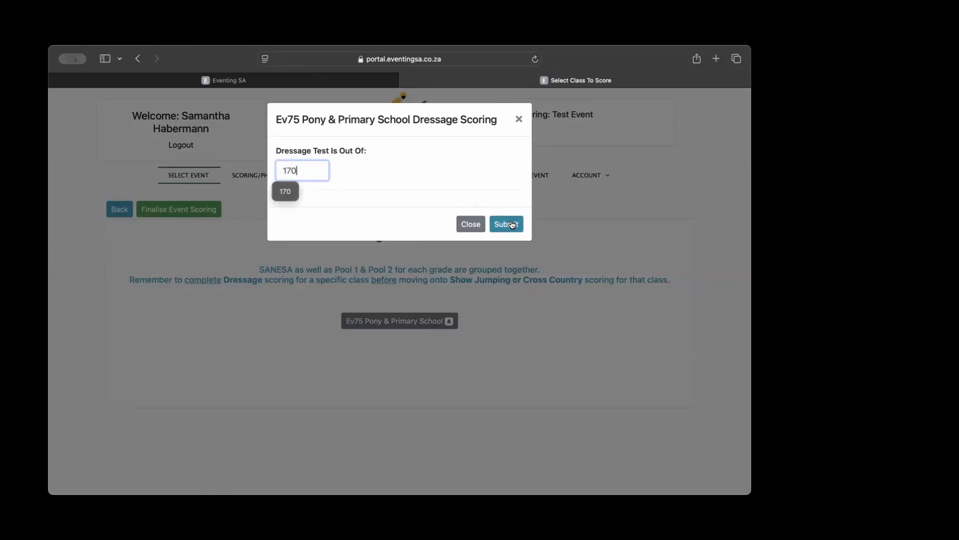
left_click(512, 224)
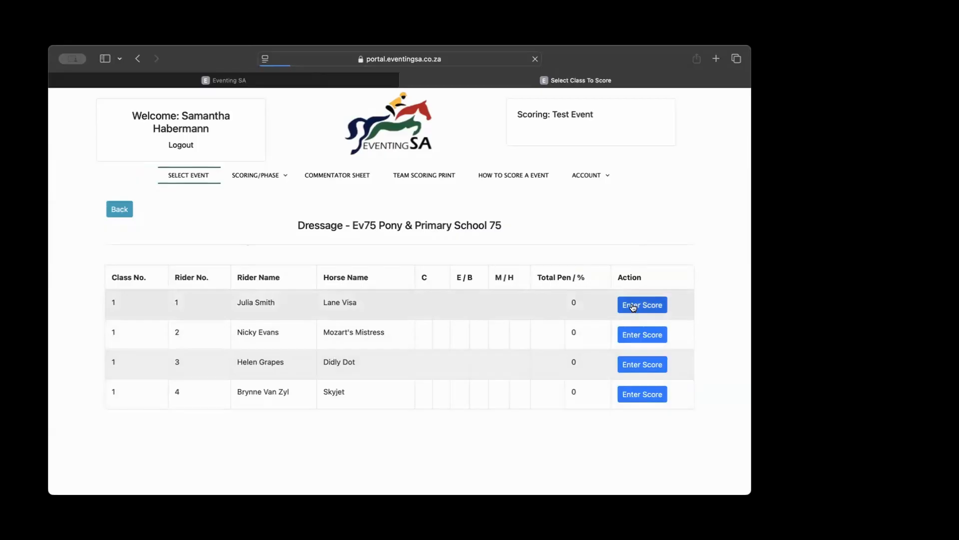
- Enter a judge C dressage score of 120 for rider 1 on Lane Visa
left_click(633, 305)
left_click(193, 357)
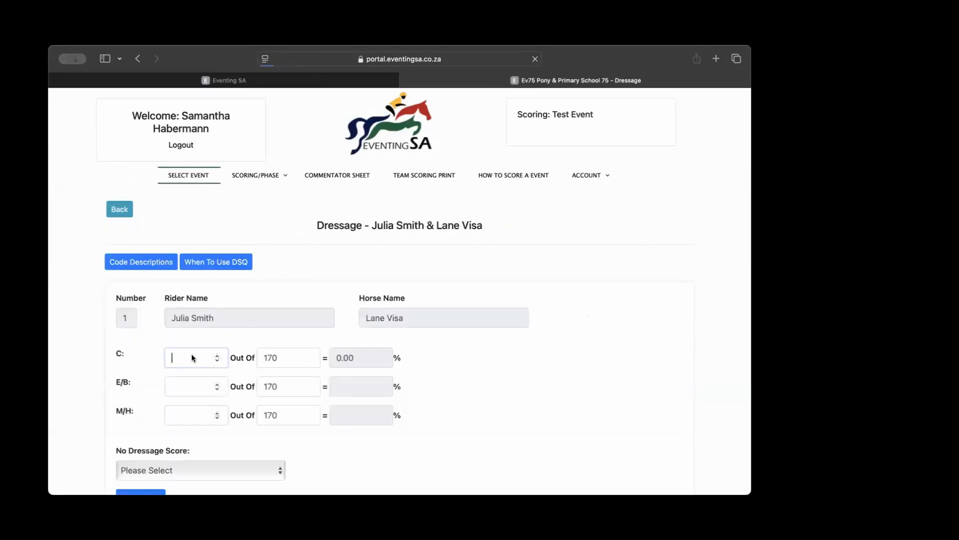
type("120")
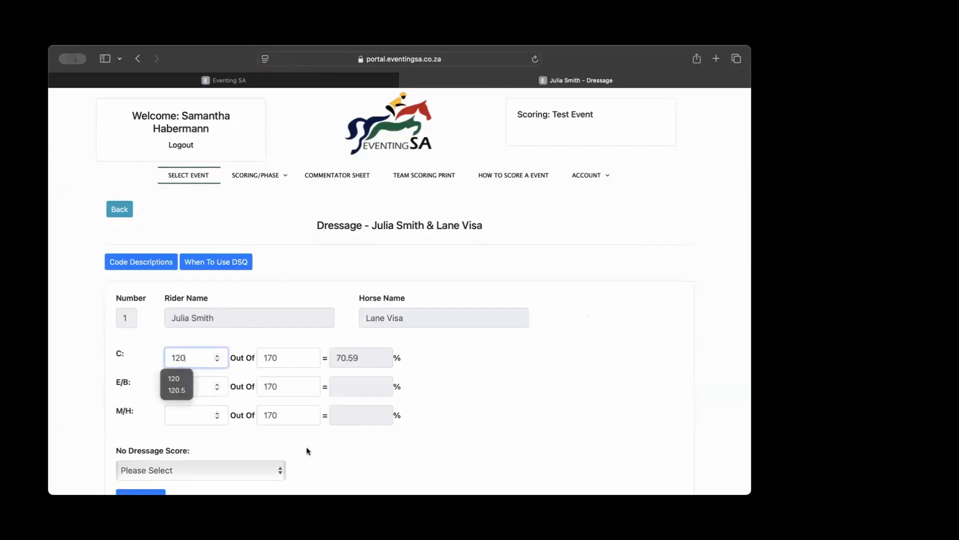
scroll(307, 446, "down", 3)
left_click(142, 435)
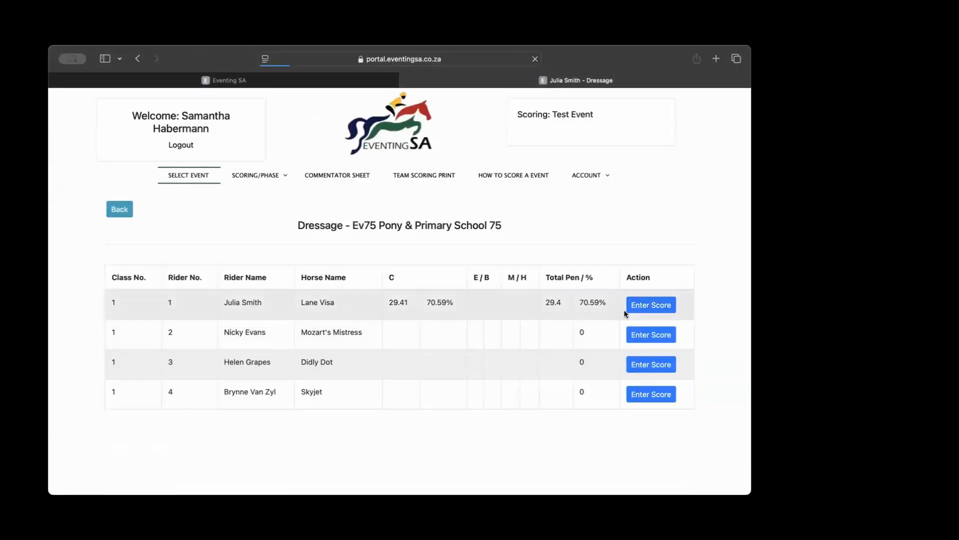
- Review the code descriptions and record rider 2 on Mozart's Mistress as EL-D - Eliminated in Dressage
left_click(650, 335)
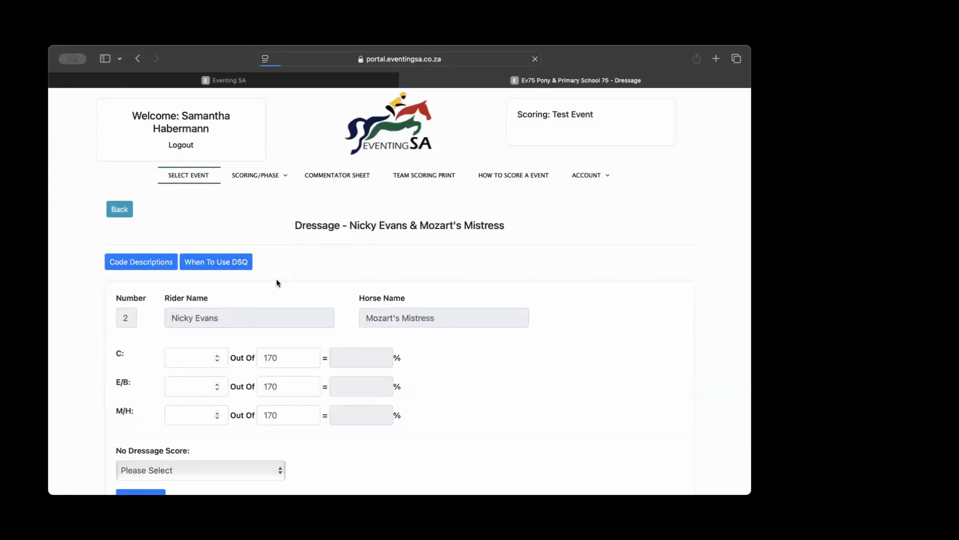
scroll(277, 283, "down", 3)
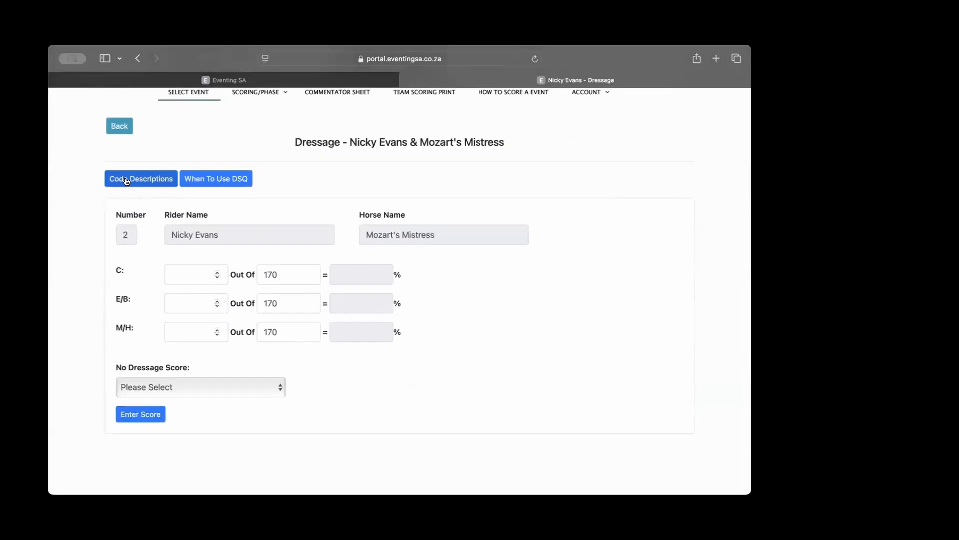
left_click(127, 181)
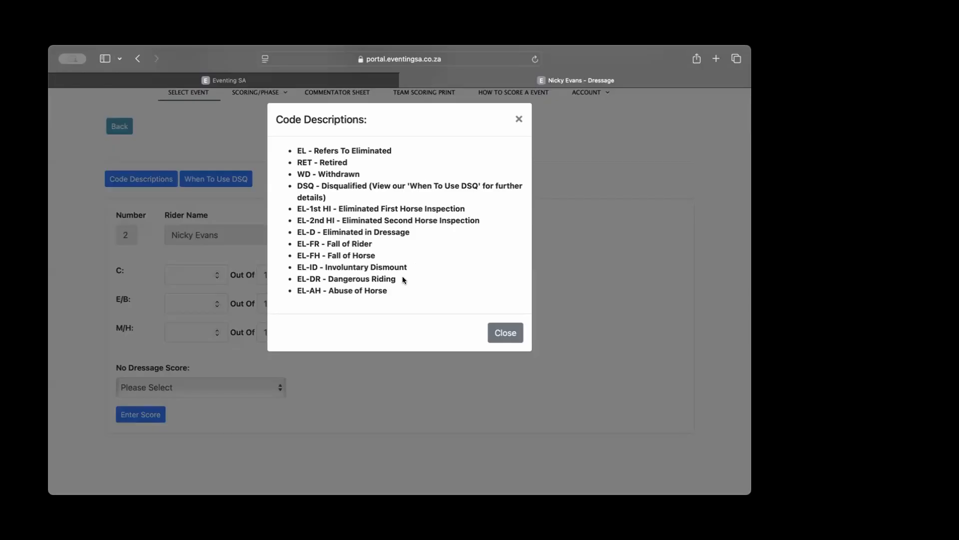
left_click(502, 333)
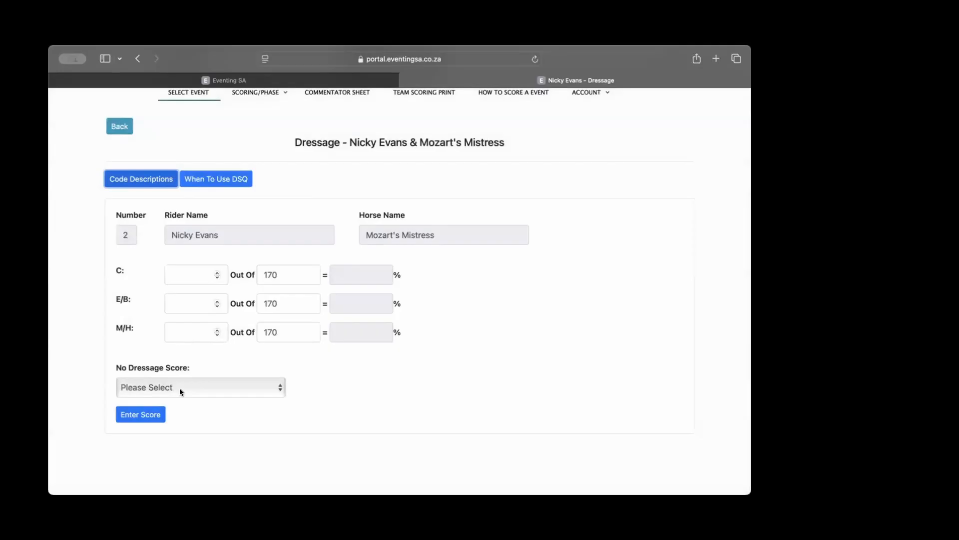
left_click(178, 388)
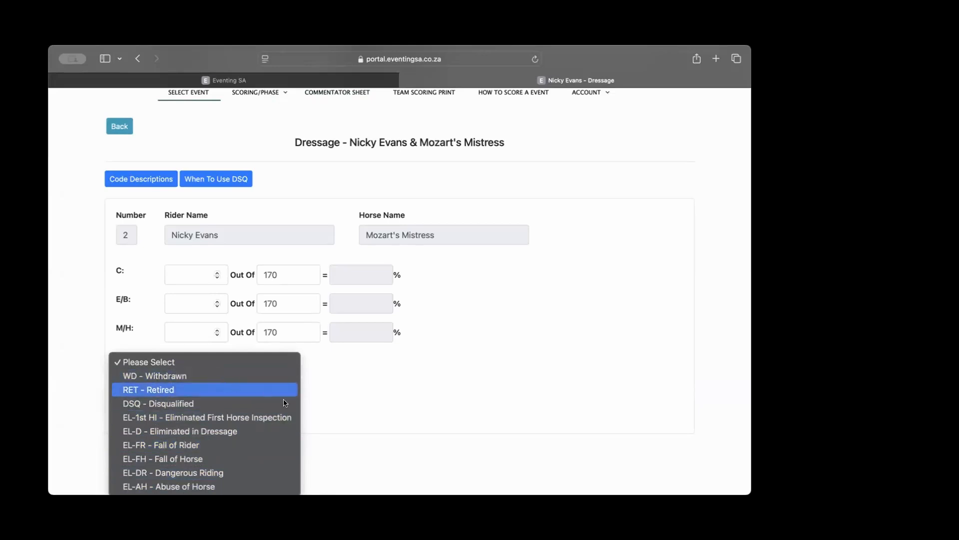
left_click(250, 432)
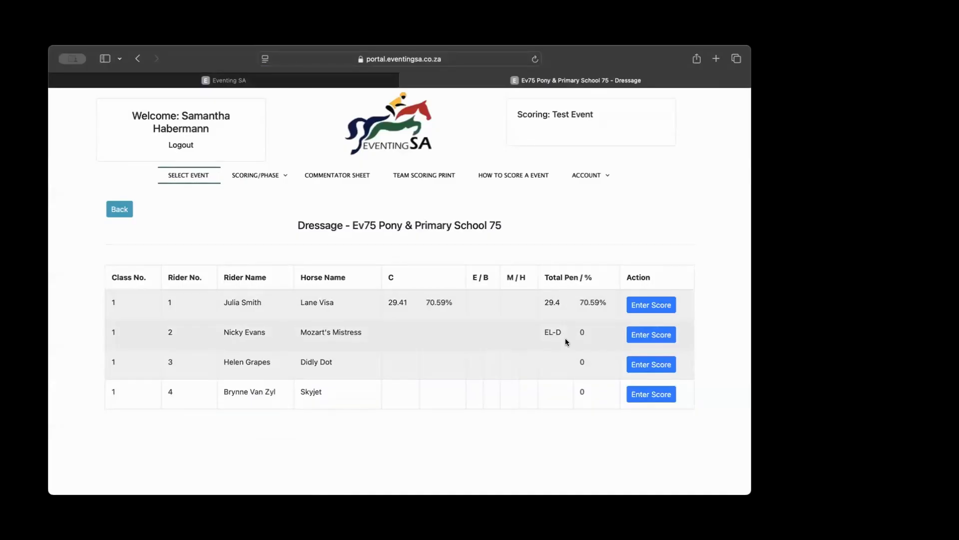
- Enter a judge C dressage score of 135 for rider 3 on Didly Dot
left_click(651, 364)
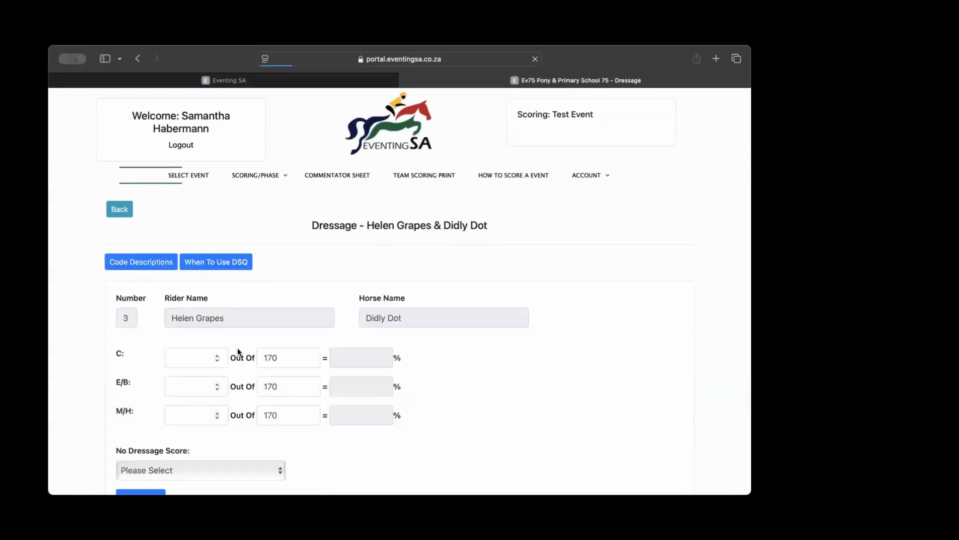
left_click(180, 354)
type("135")
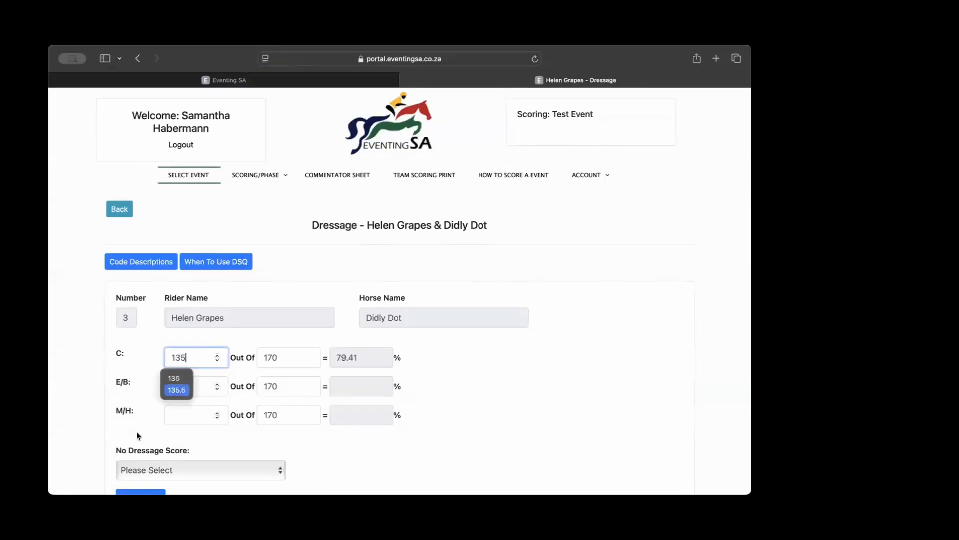
scroll(137, 432, "down", 2)
left_click(140, 447)
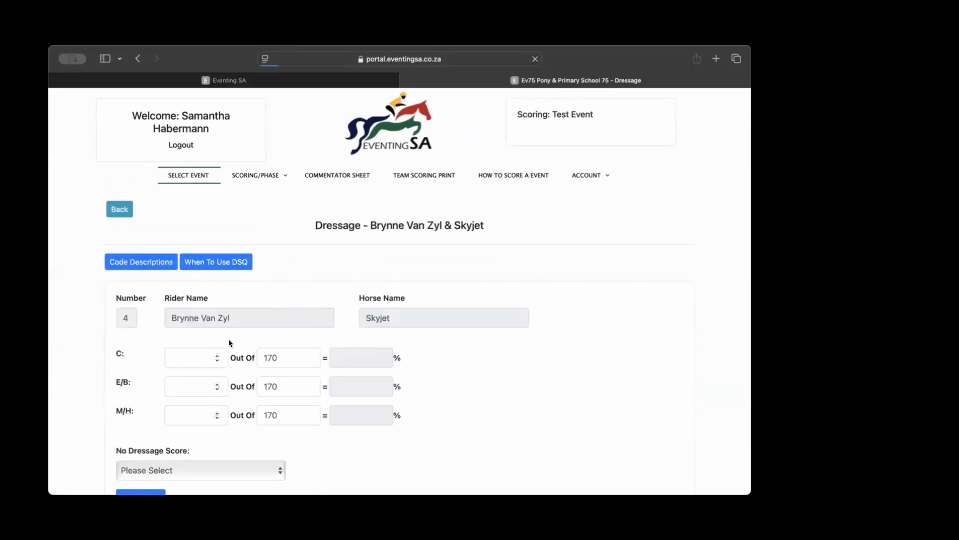
- Enter a judge C dressage score of 150 for rider 4 on Skyjet
left_click(187, 358)
type("150")
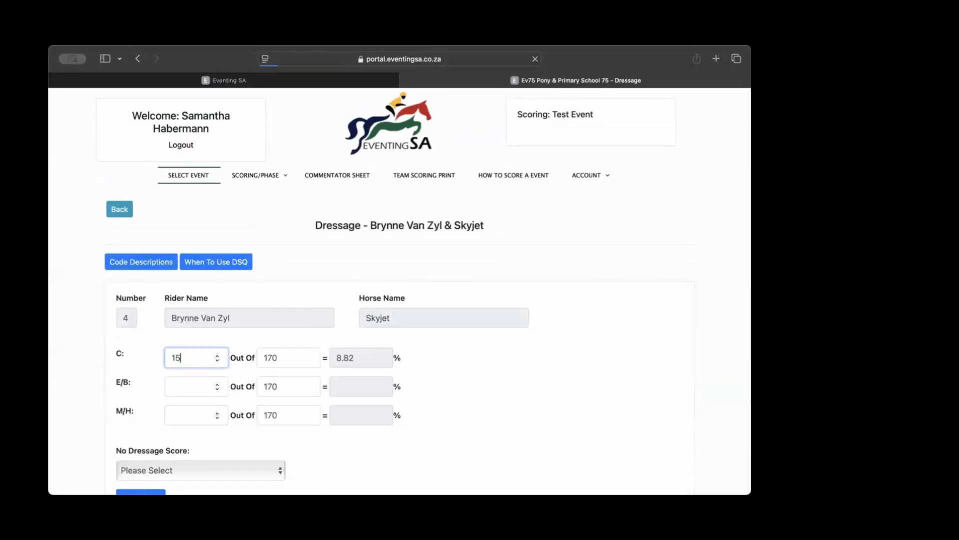
scroll(145, 430, "down", 3)
key("Return")
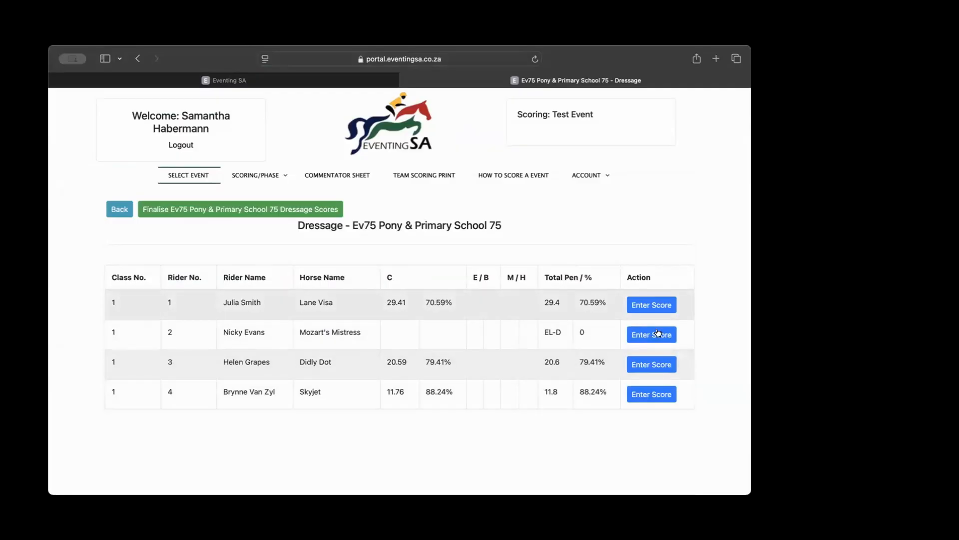
- Add a judge E/B dressage score of 128 for rider 1 on Lane Visa
left_click(648, 304)
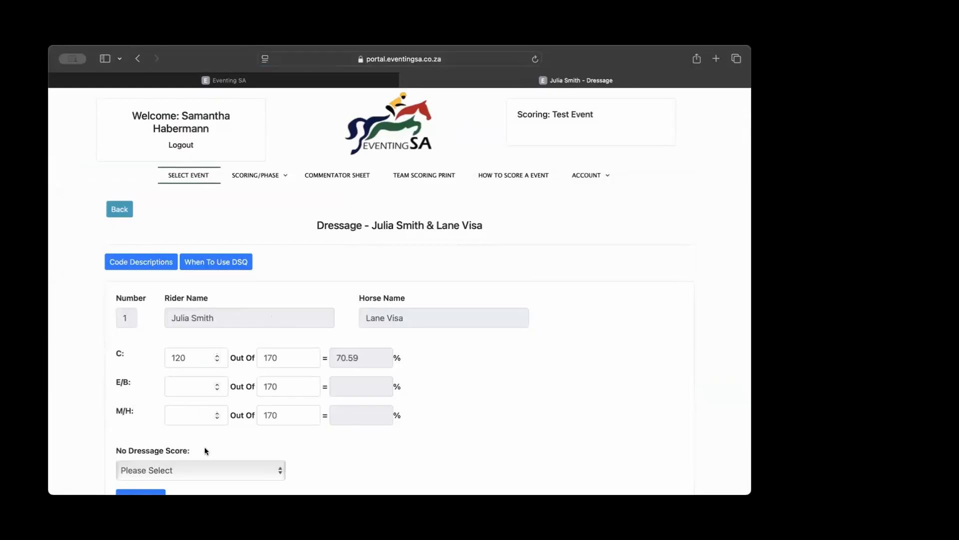
scroll(205, 447, "down", 3)
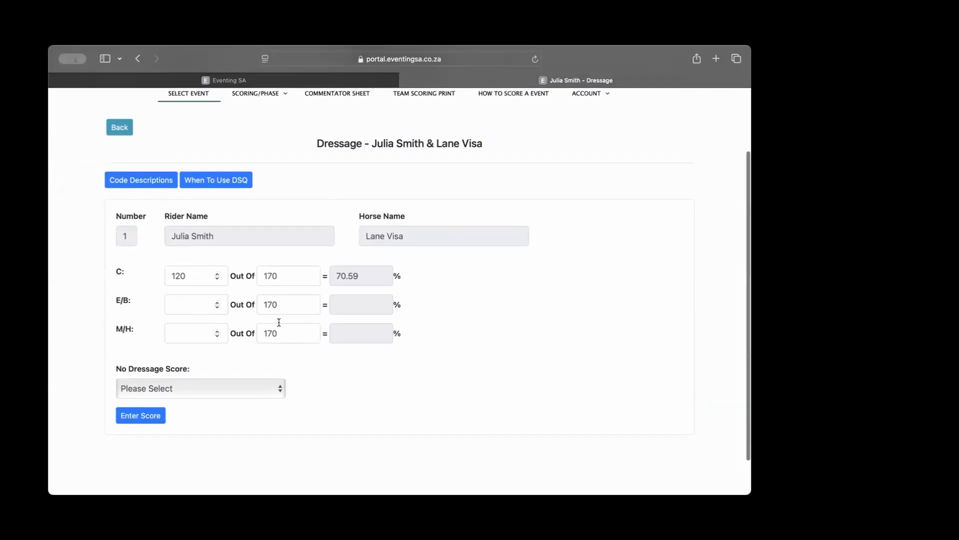
left_click(179, 307)
type("1")
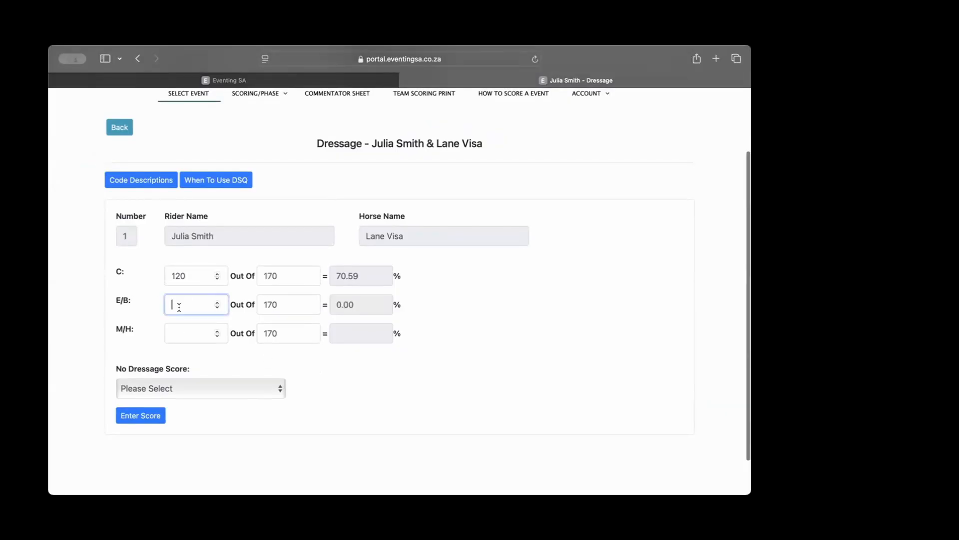
type("28")
left_click(140, 416)
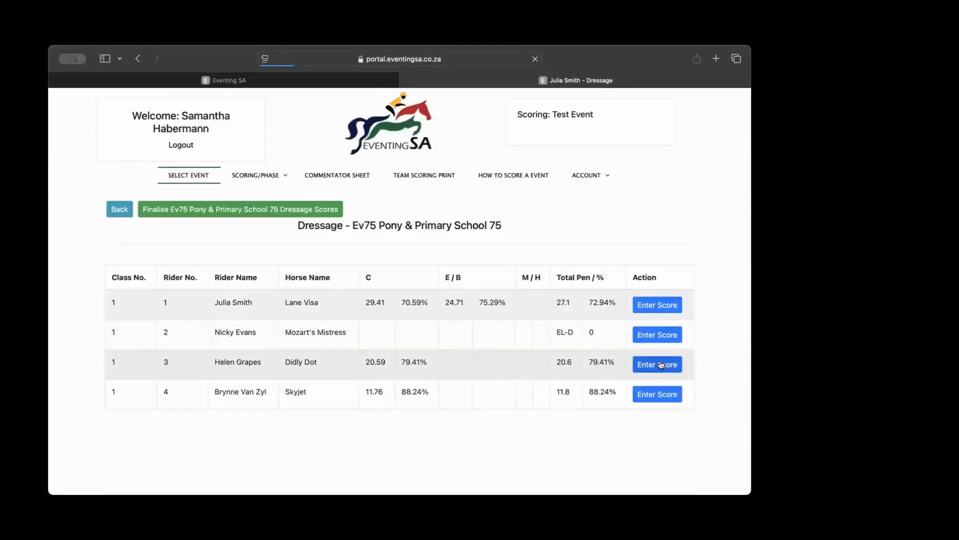
- Add a judge E/B dressage score of 132 for rider 3 on Didly Dot
left_click(658, 364)
left_click(181, 383)
type("132")
scroll(163, 464, "down", 1)
left_click(163, 465)
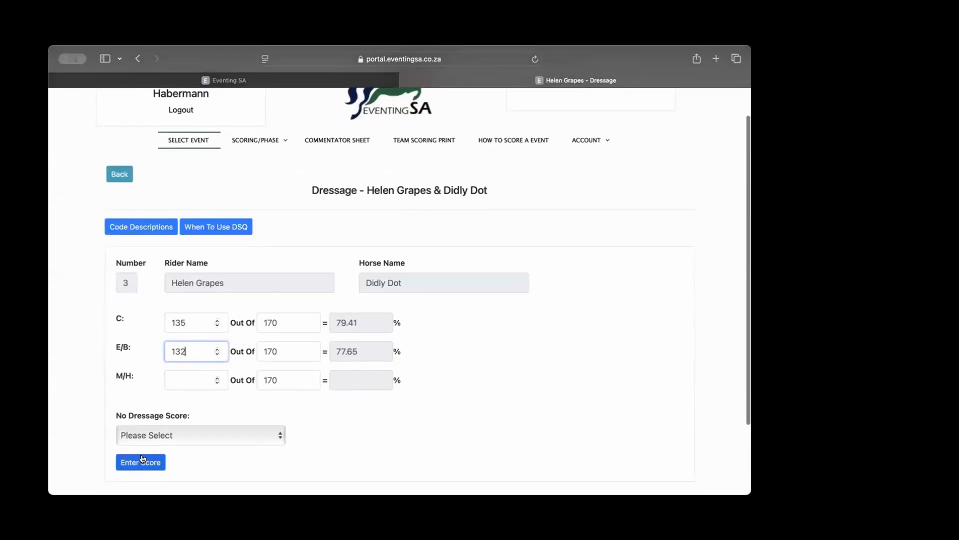
- Add a judge E/B dressage score of 145 for rider 4 on Skyjet
left_click(657, 393)
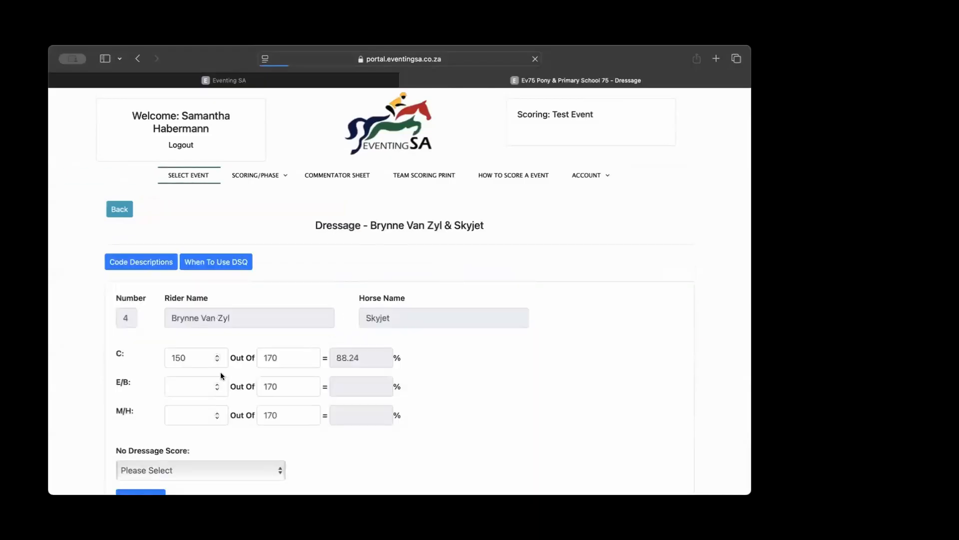
left_click(189, 386)
type("145")
scroll(125, 415, "down", 2)
left_click(135, 445)
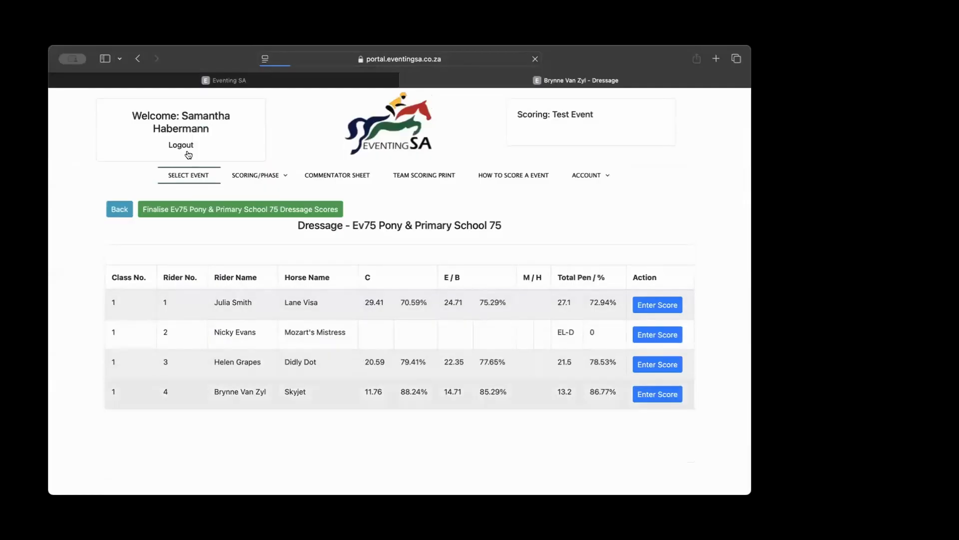
- Finalise the Ev75 Pony & Primary School 75 dressage scores with their Word export, and unfinalise them for editing
left_click(199, 209)
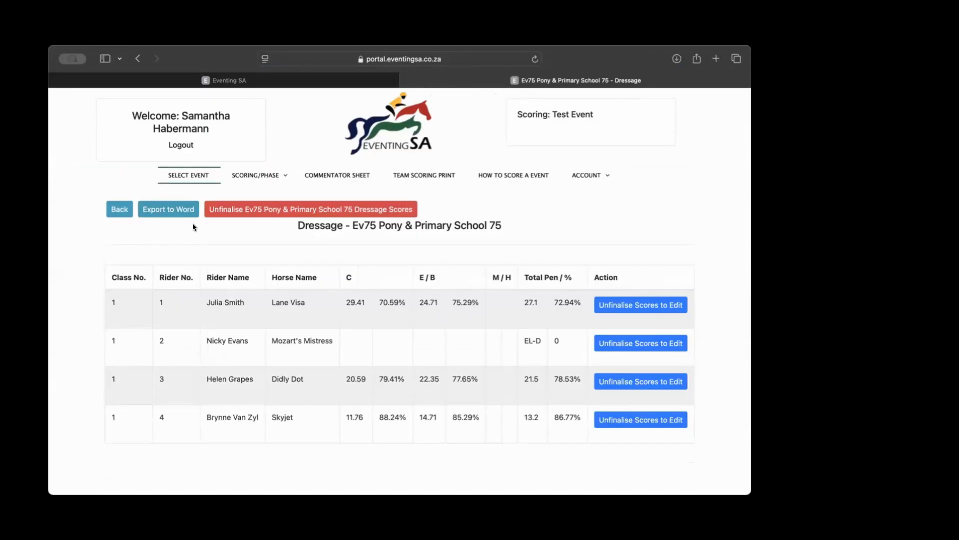
left_click(247, 210)
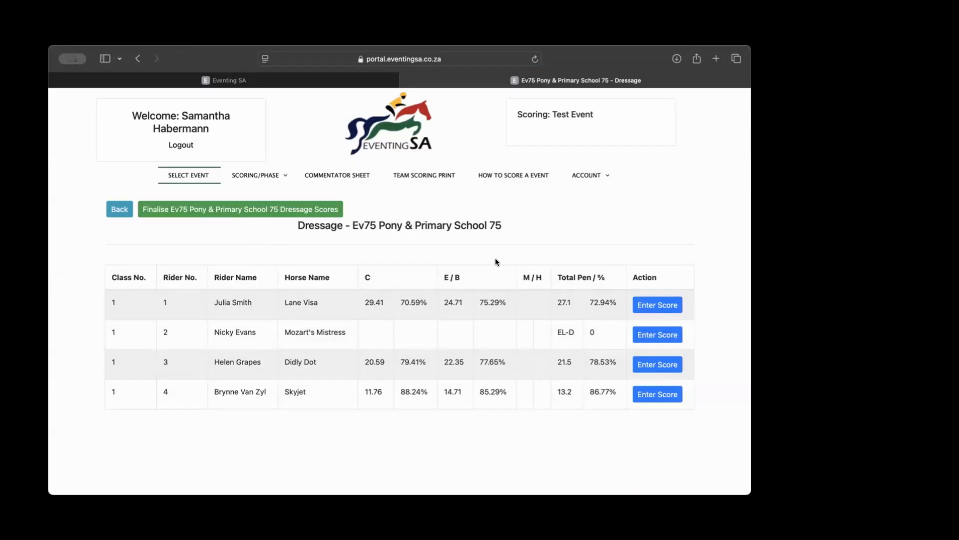
- Open the downloaded Ev75 Pony & Primary School 75 Dressage-11.doc in Word and examine its time, placings and judge signature area
left_click(676, 58)
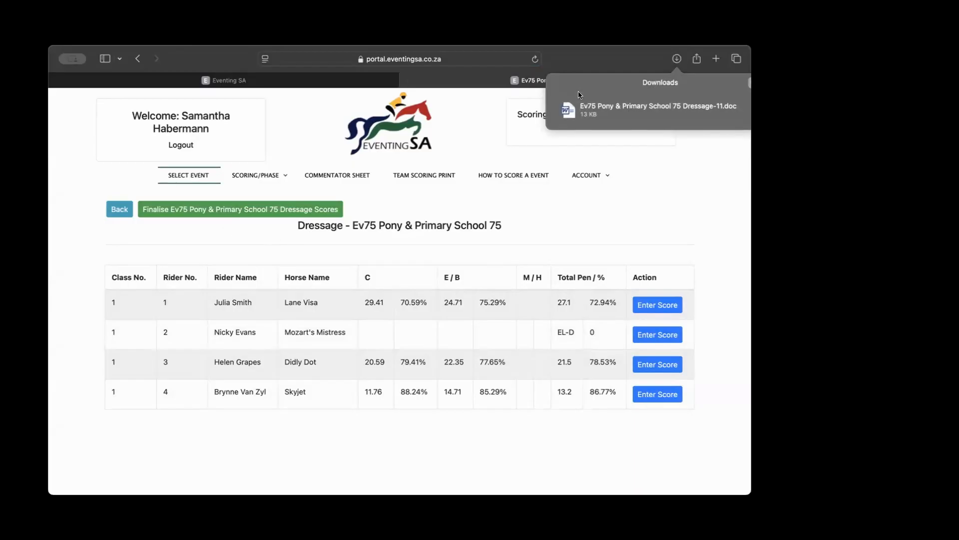
left_click(618, 114)
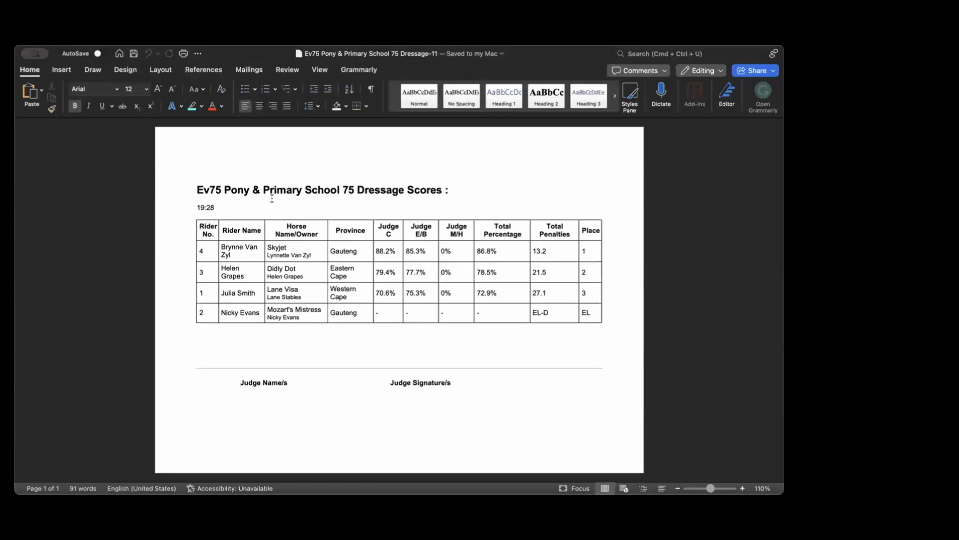
left_click(216, 206)
left_click(179, 206)
left_click(419, 361)
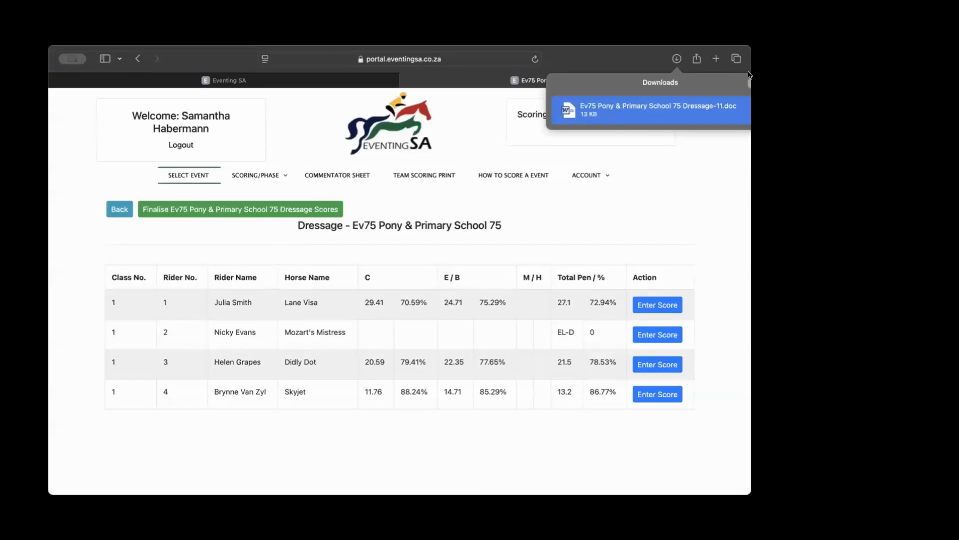
- Return to the scoring portal in the browser and finalise the class's dressage scores again
left_click(755, 82)
mouse_move(221, 186)
left_click(195, 210)
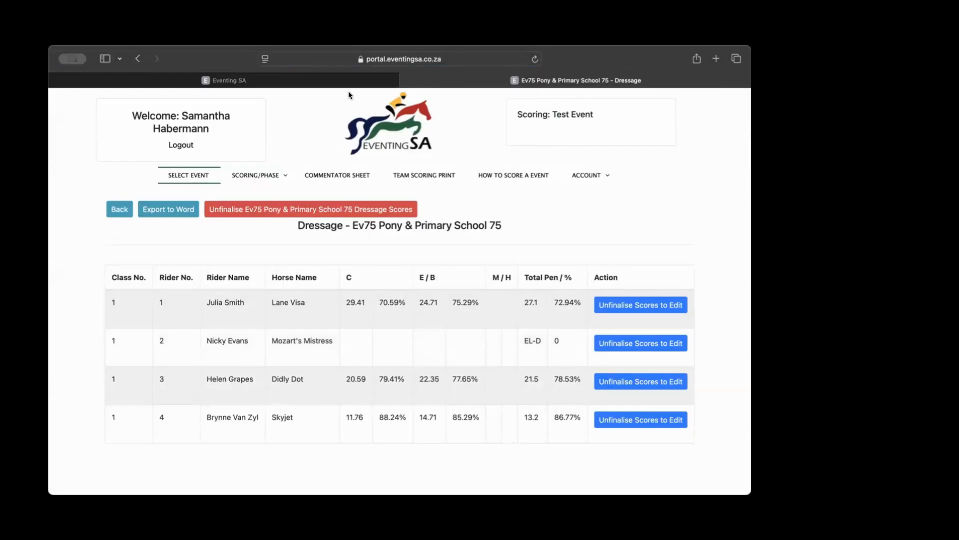
- Open Test Event in the public Live Scoring and Results on the Eventing SA website
left_click(335, 86)
mouse_move(499, 189)
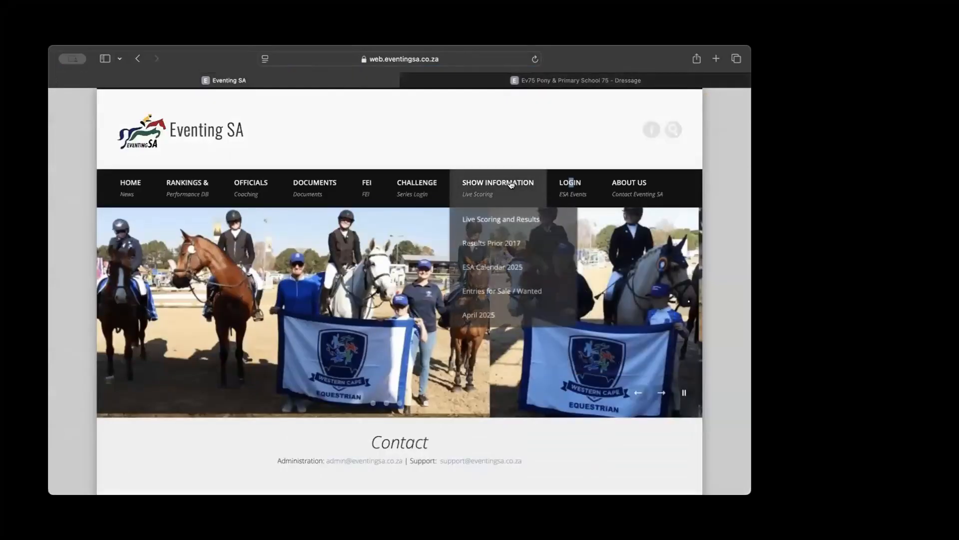
left_click(510, 221)
left_click(604, 289)
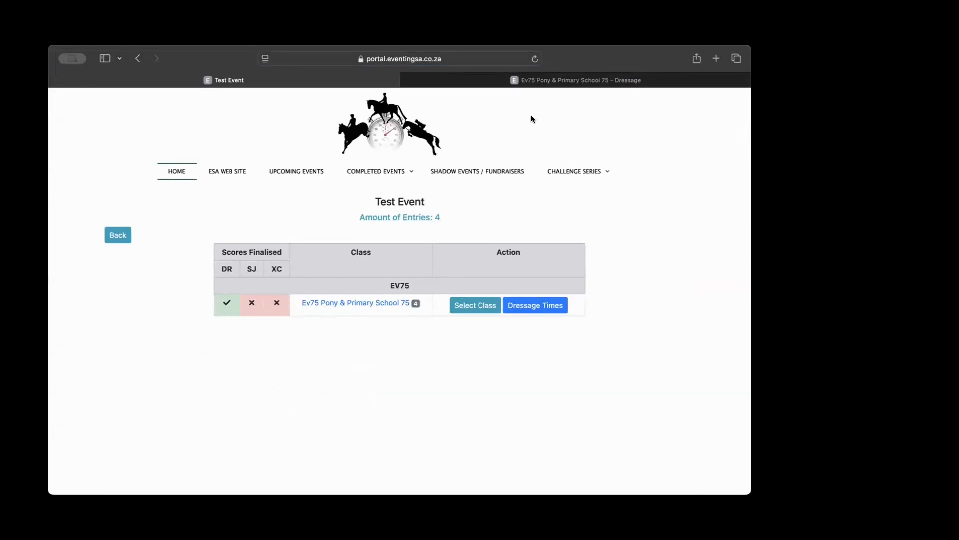
- Unfinalise the class's dressage scores in the scoring portal and check the refreshed Test Event status and class results in live scoring
left_click(531, 81)
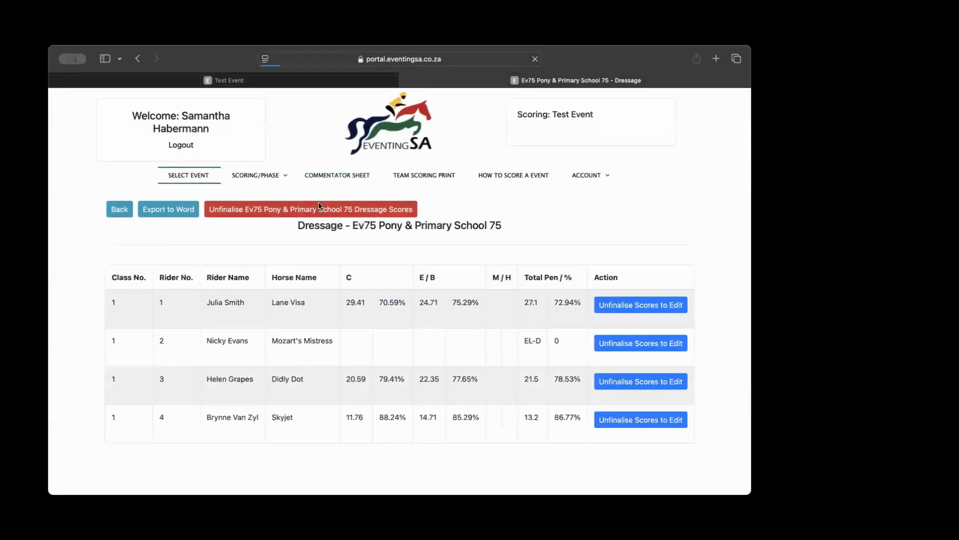
left_click(260, 83)
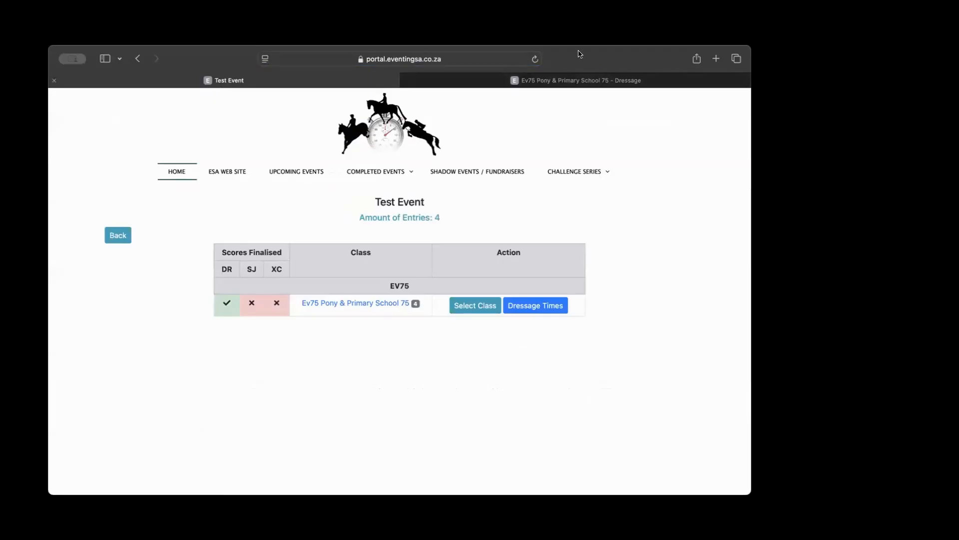
left_click(535, 59)
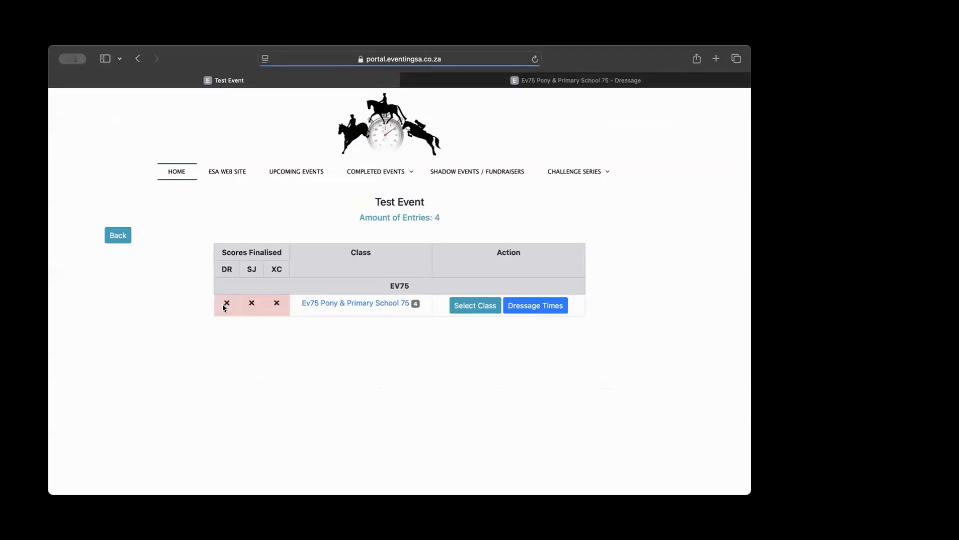
left_click(468, 307)
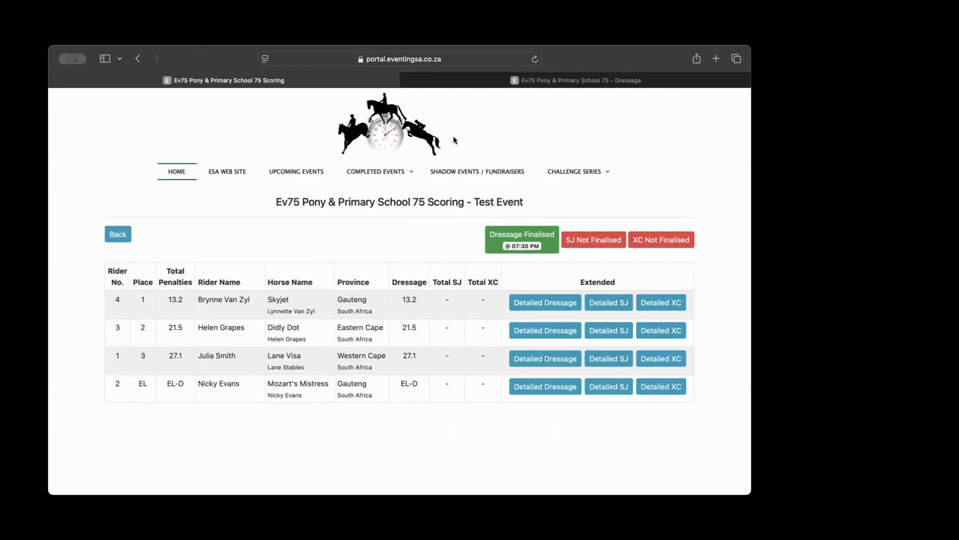
- Return to the scoring portal, unfinalise the Ev75 Pony & Primary School 75 dressage scores and finalise them again
left_click(472, 81)
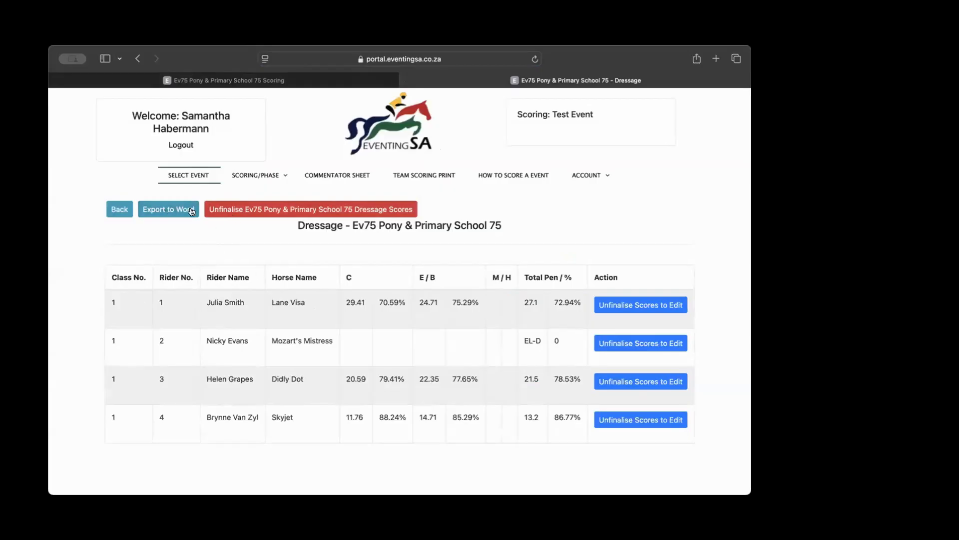
left_click(237, 213)
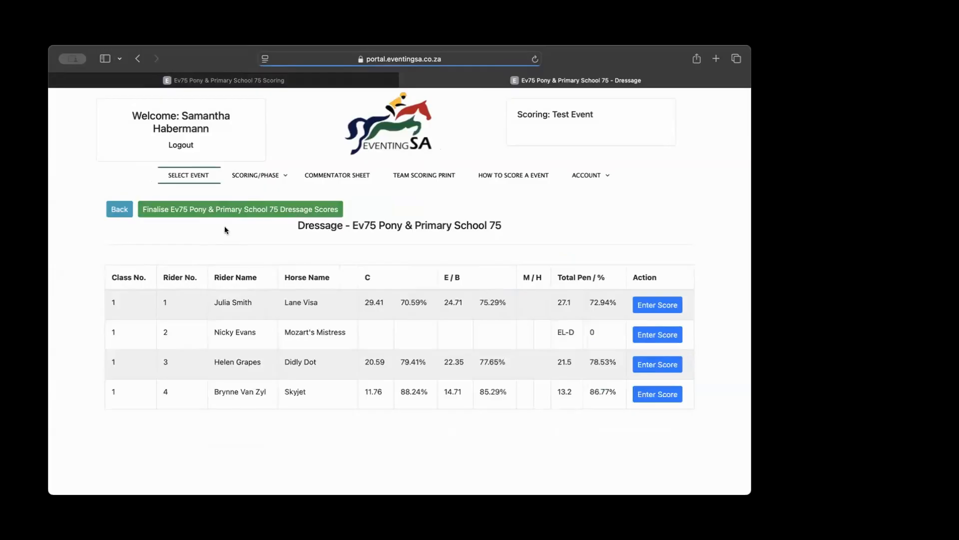
left_click(198, 212)
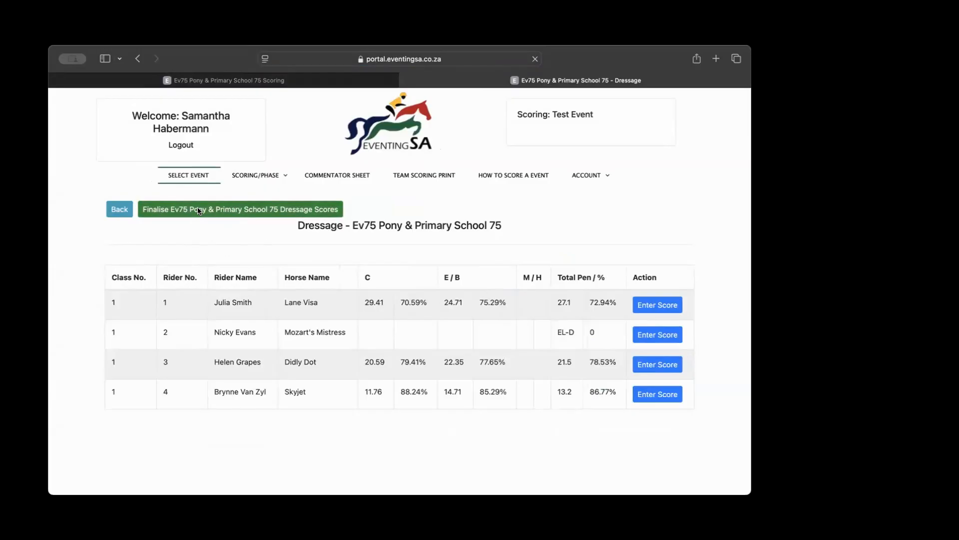
- Export the Ev75 Pony & Primary School 75 dressage scores to Word and unfinalise them for editing
left_click(169, 210)
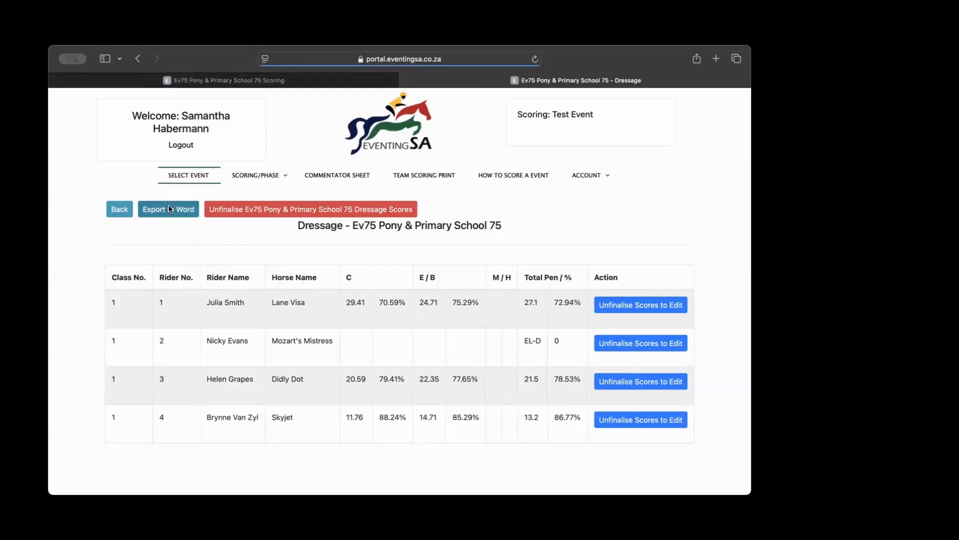
left_click(301, 209)
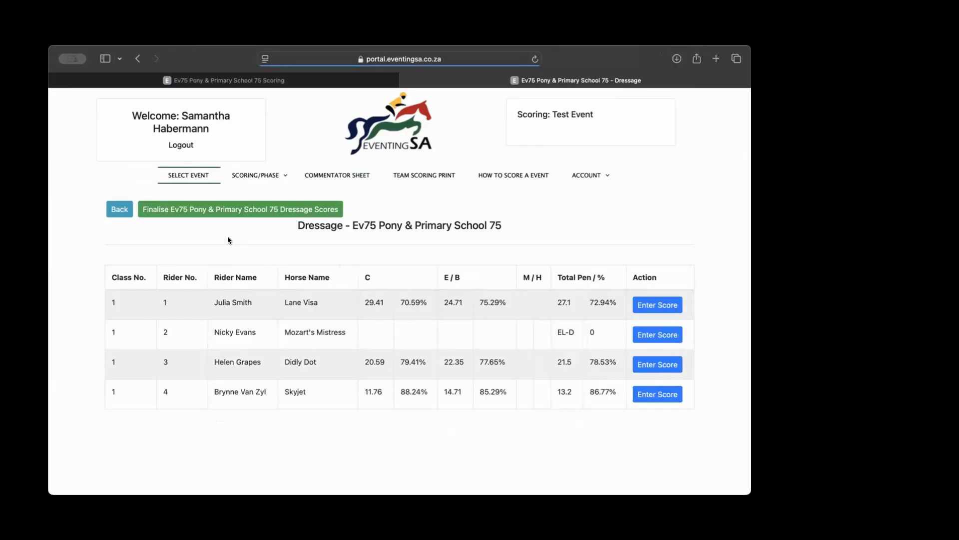